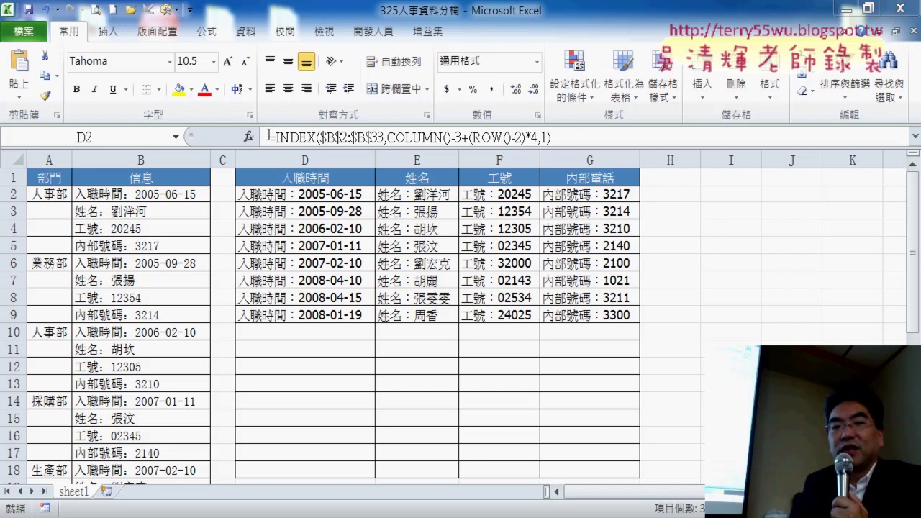
Select the results range D2:G9 and highlight D2's full INDEX formula text in the formula bar.
key("ctrl+shift+Down")
key("ctrl+shift+Right")
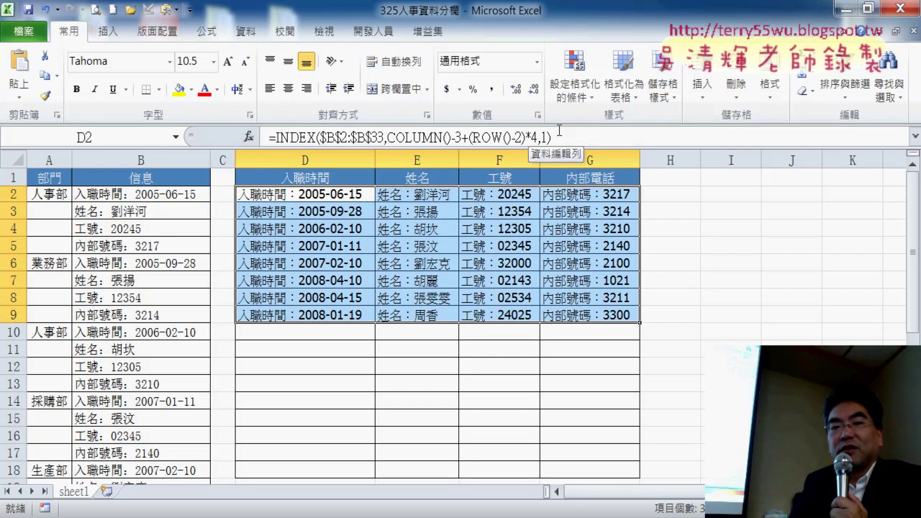
left_click_drag(559, 130, 283, 127)
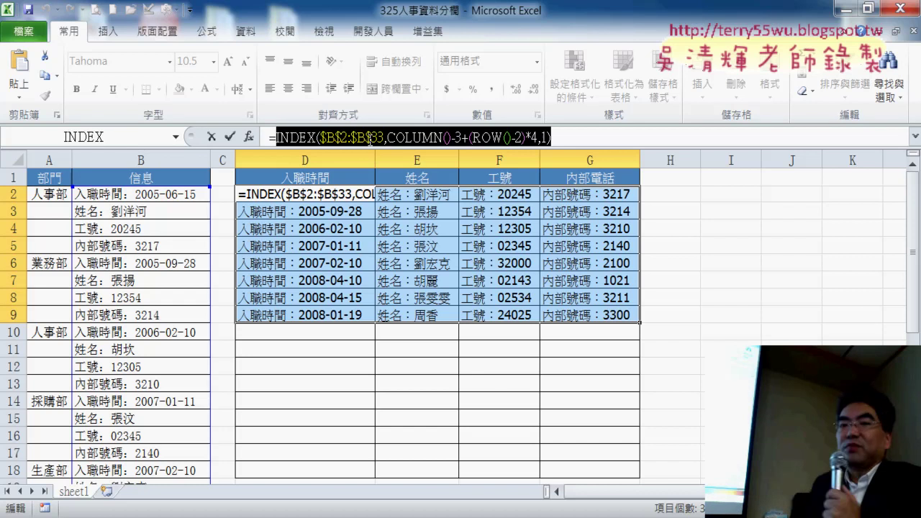
Cut the INDEX formula out of D2's formula bar, leaving only the equals sign.
right_click(426, 141)
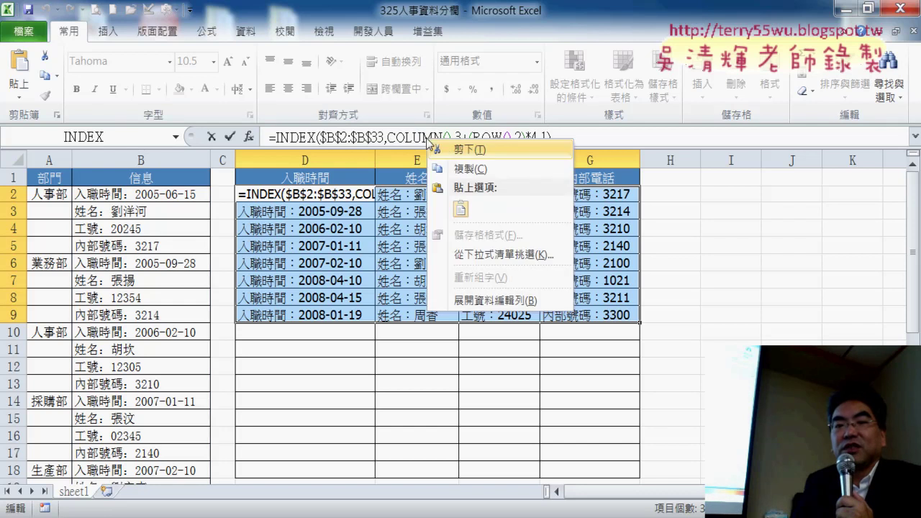
left_click(447, 150)
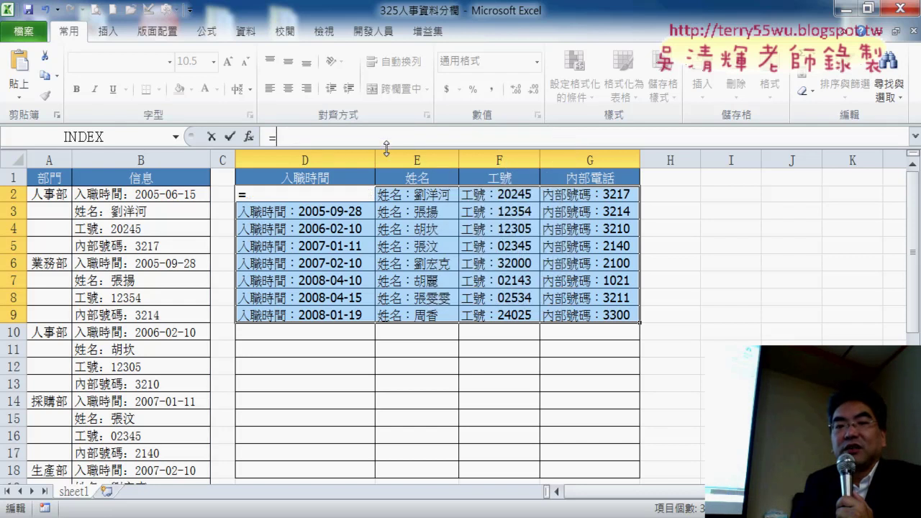
left_click(211, 136)
left_click(276, 195)
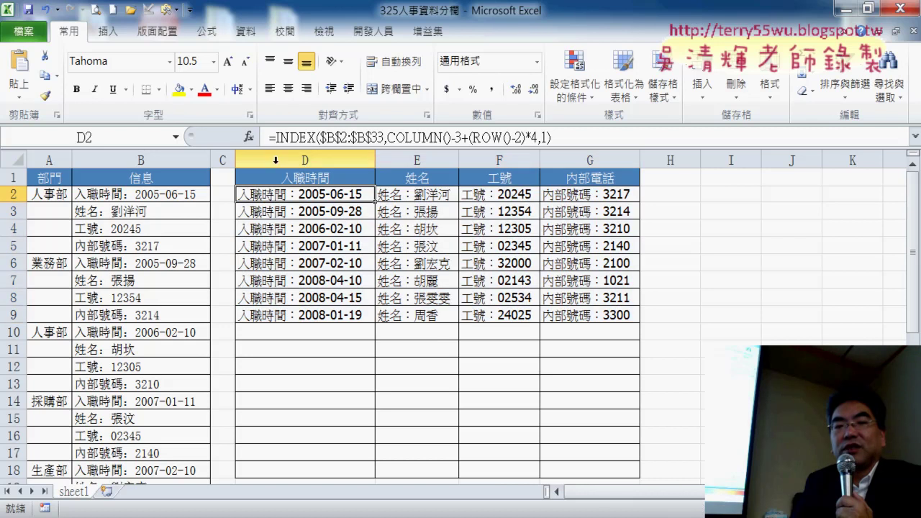
left_click_drag(275, 136, 551, 136)
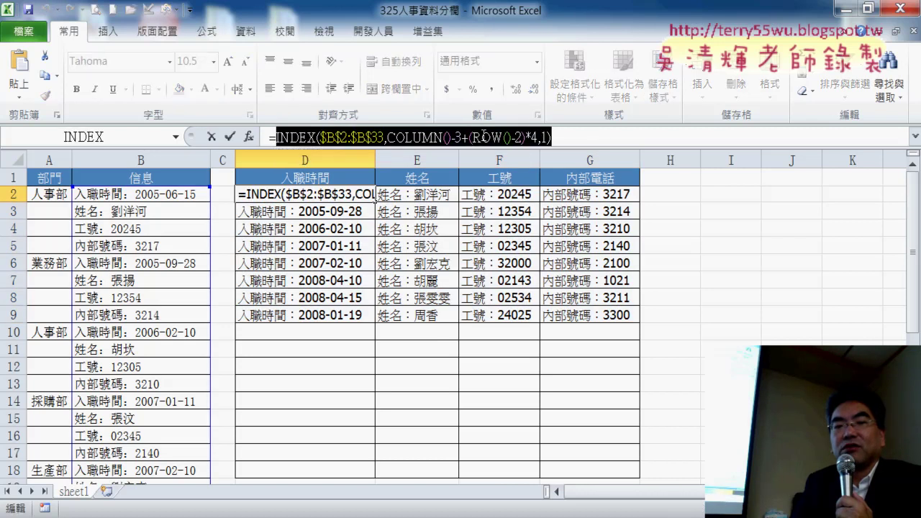
right_click(484, 136)
left_click(504, 149)
Insert MID from the 文字 (Text) category and paste the INDEX formula as its Text argument.
left_click(248, 136)
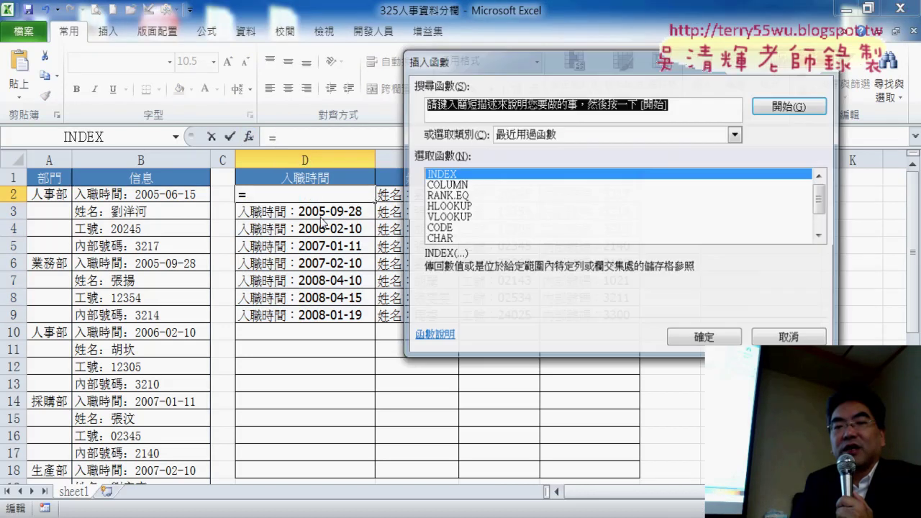
left_click(601, 134)
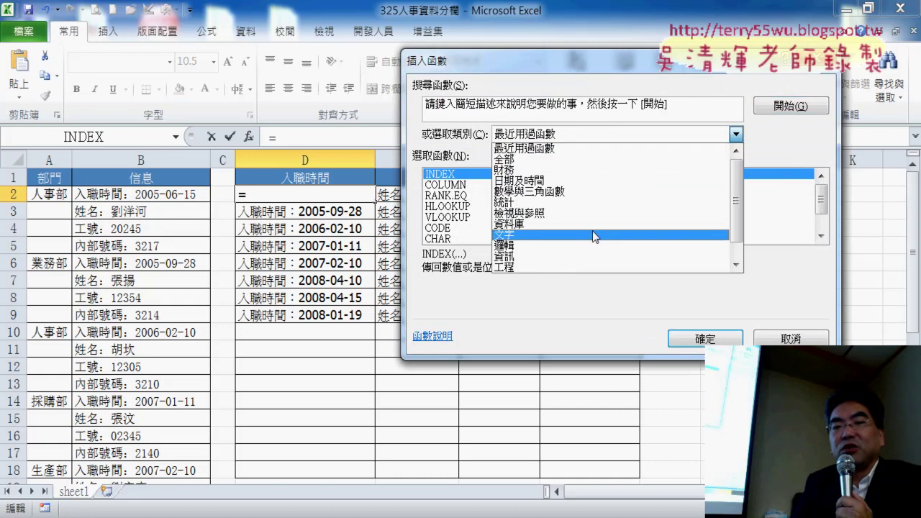
left_click(594, 236)
mouse_move(821, 193)
left_mouse_down()
mouse_move(819, 226)
mouse_move(820, 207)
left_mouse_up()
double_click(602, 205)
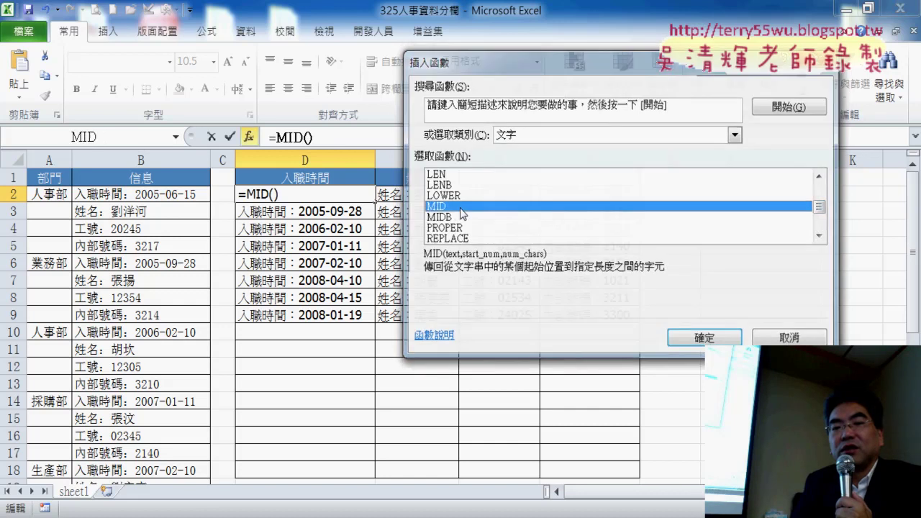
right_click(581, 136)
left_click(617, 176)
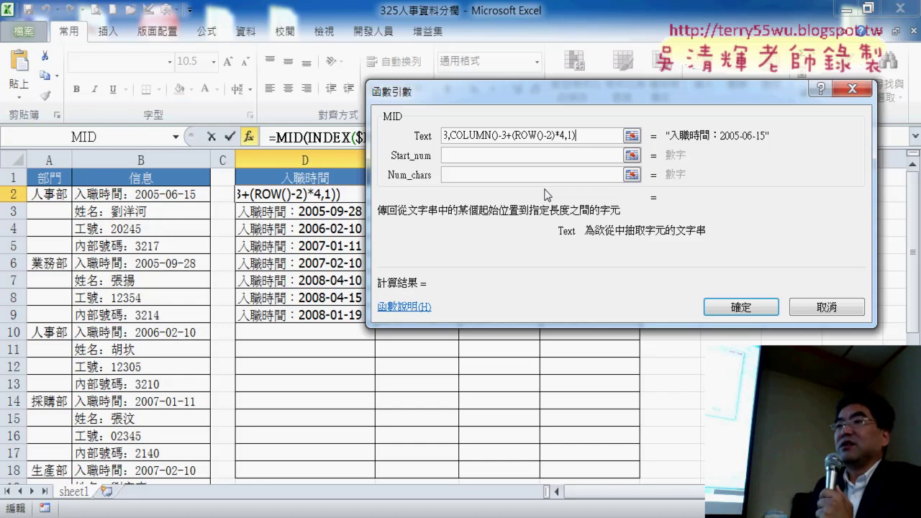
Move the arguments dialog aside and enter len(D1)+2 as MID's Start_num.
left_click_drag(621, 87, 495, 244)
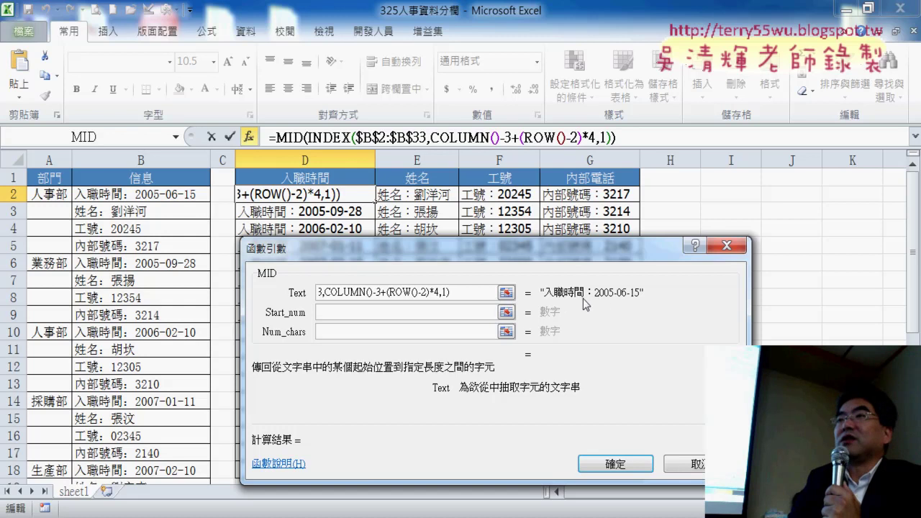
left_click(381, 311)
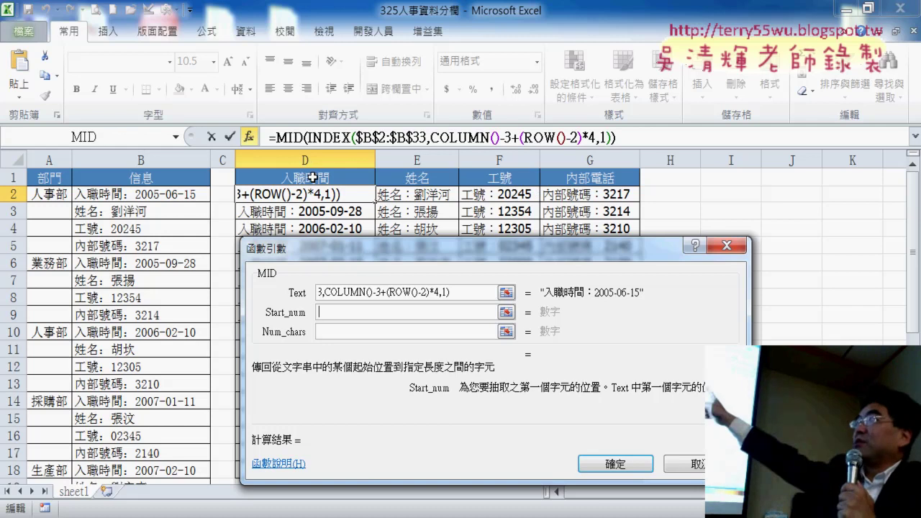
type("1")
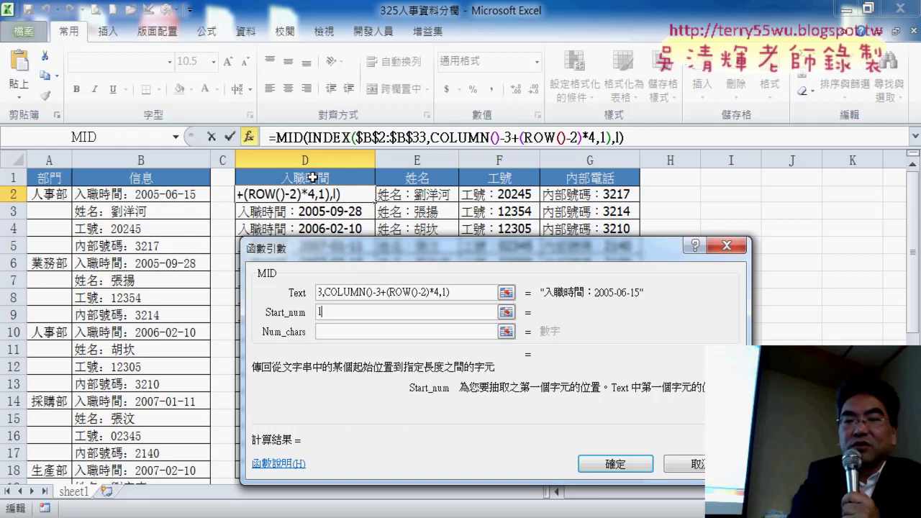
key("BackSpace")
type("len")
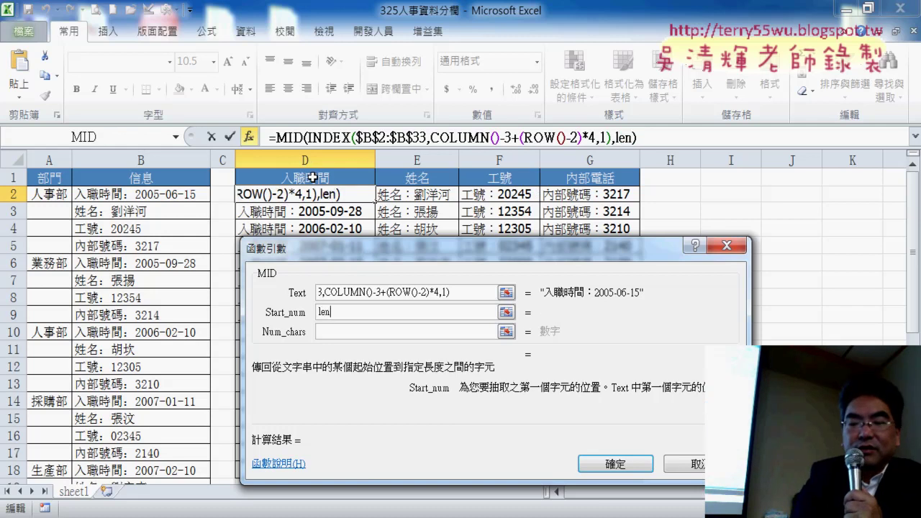
type("(")
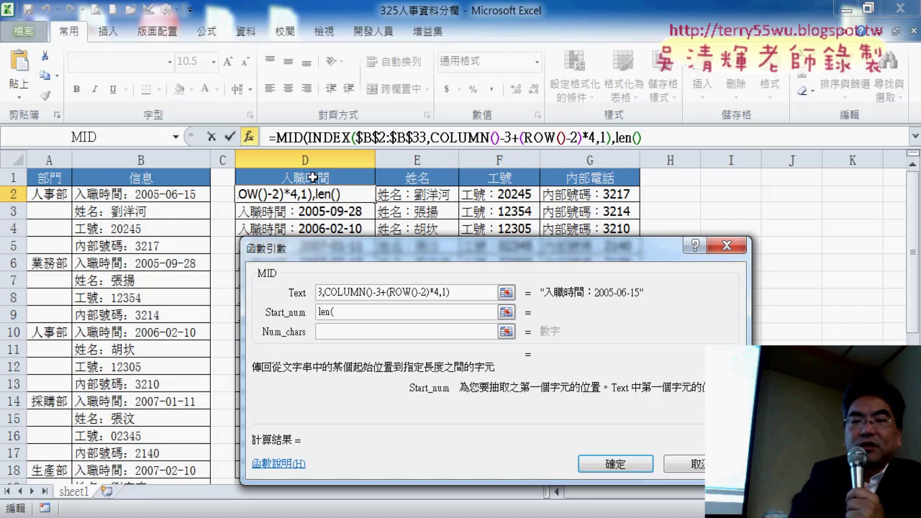
left_click(314, 177)
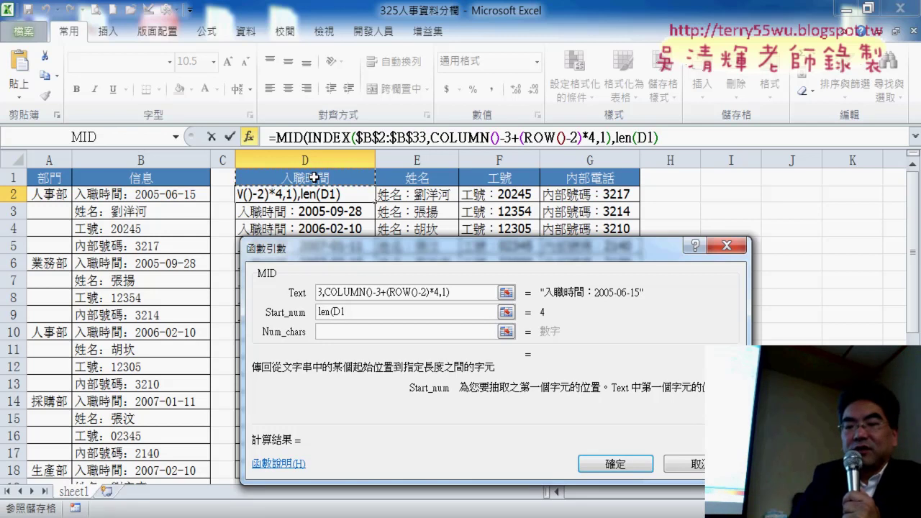
type(")")
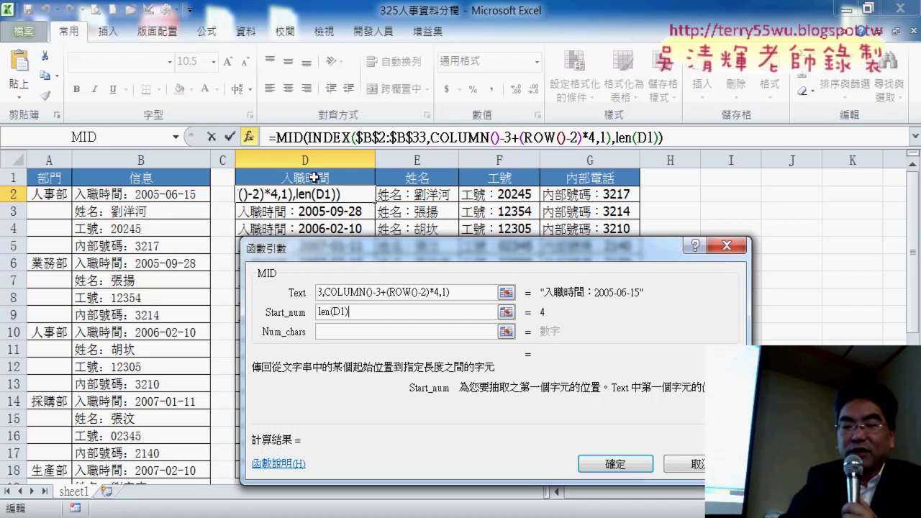
type("+")
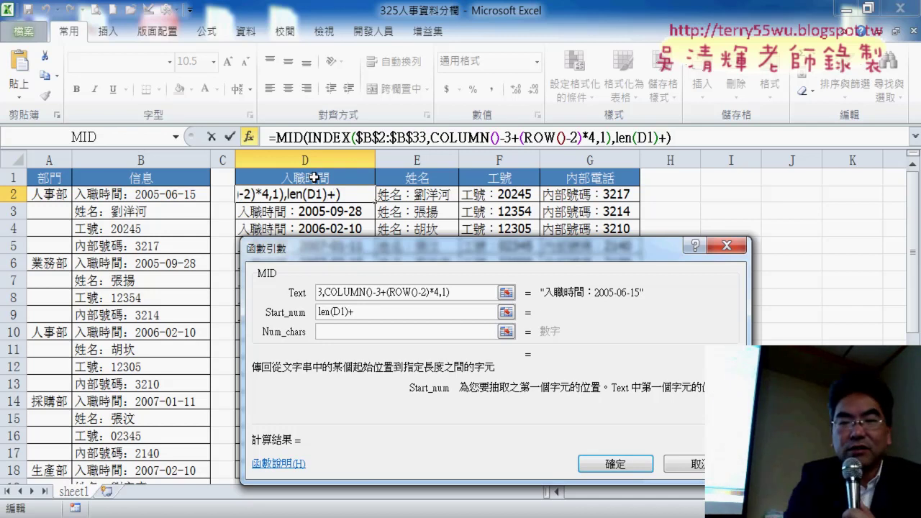
type("2")
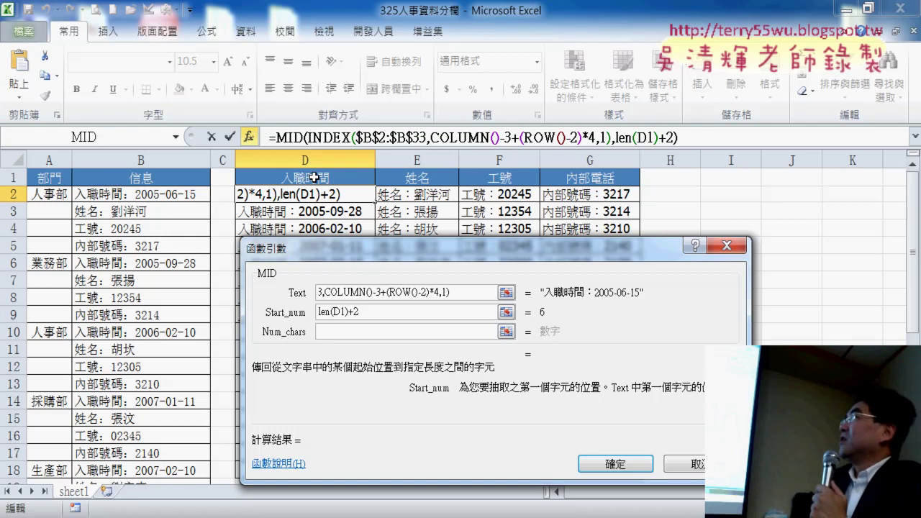
Set MID's Num_chars to 99 so the preview shows 2005-06-15.
key("Tab")
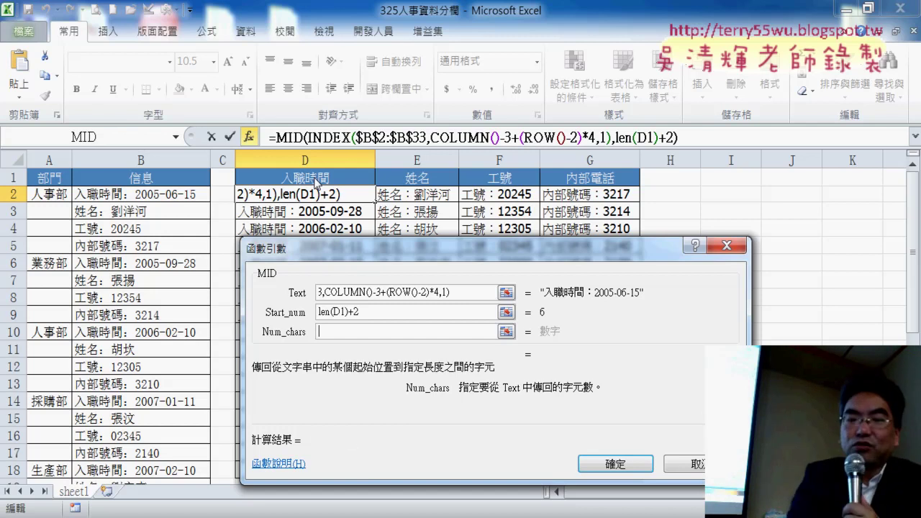
type("99")
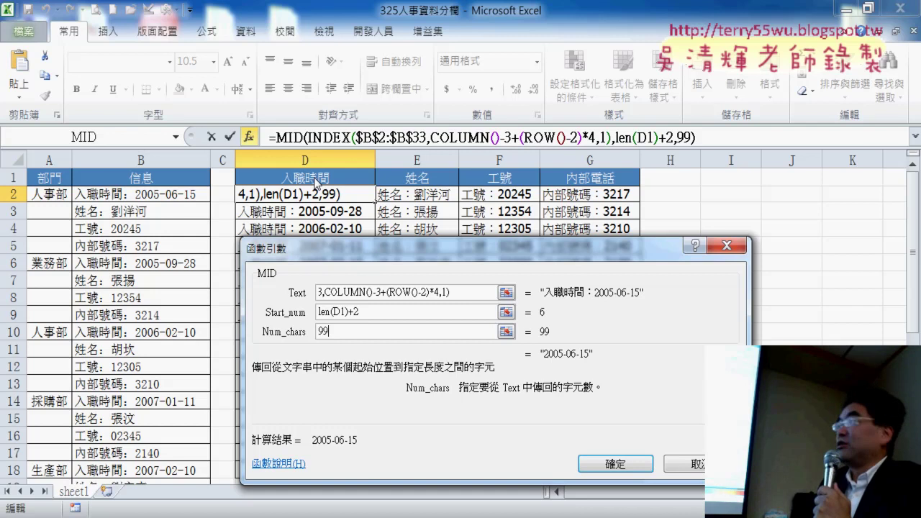
type("9")
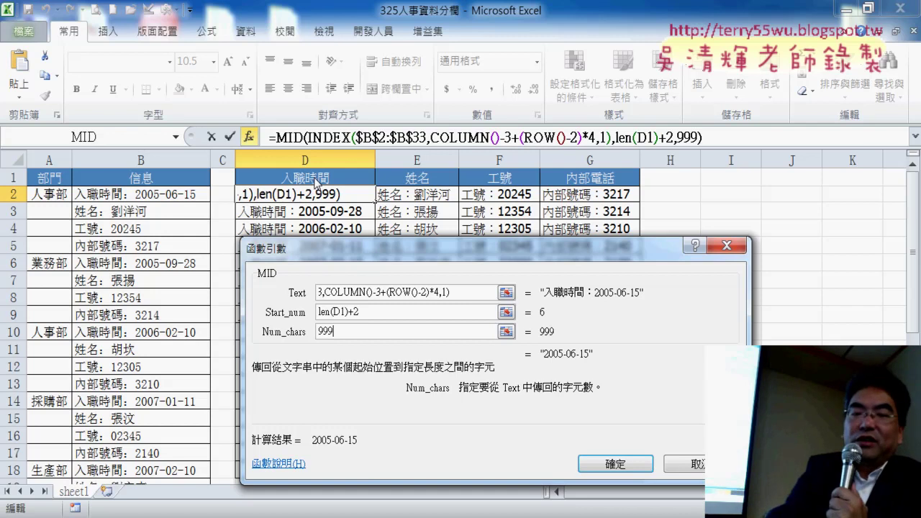
key("BackSpace")
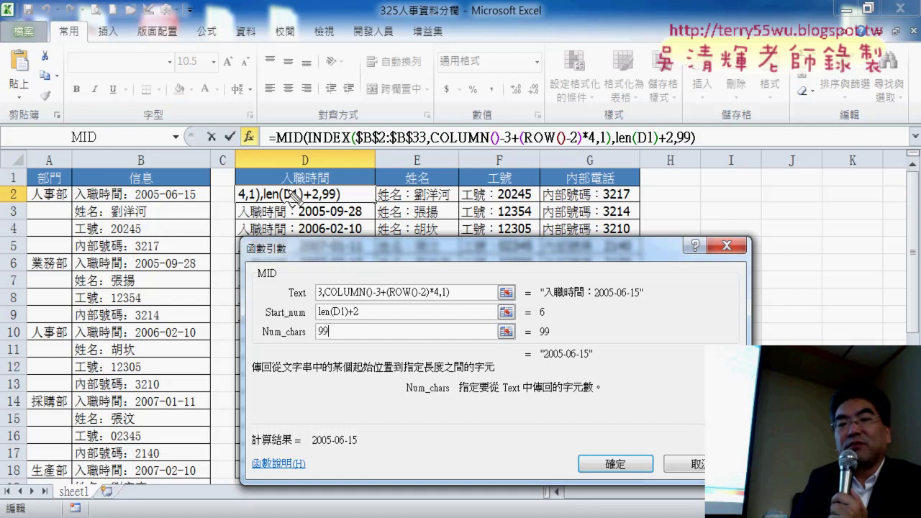
Annotate the headers with the pen: underline 入職時間 and circle columns E, F and G.
mouse_move(285, 186)
left_mouse_down()
mouse_move(325, 187)
mouse_move(332, 175)
mouse_move(272, 167)
mouse_move(273, 189)
mouse_move(328, 189)
left_mouse_up()
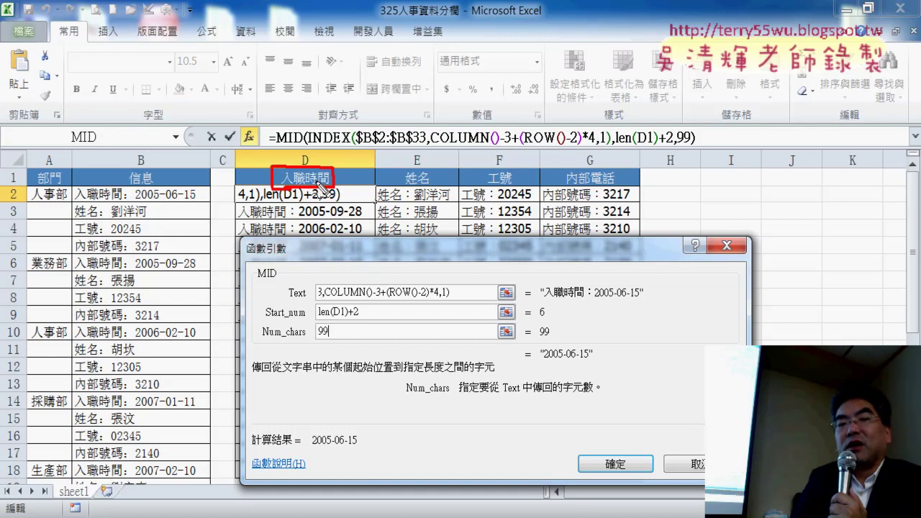
mouse_move(335, 180)
left_mouse_down()
mouse_move(384, 178)
mouse_move(371, 194)
left_mouse_up()
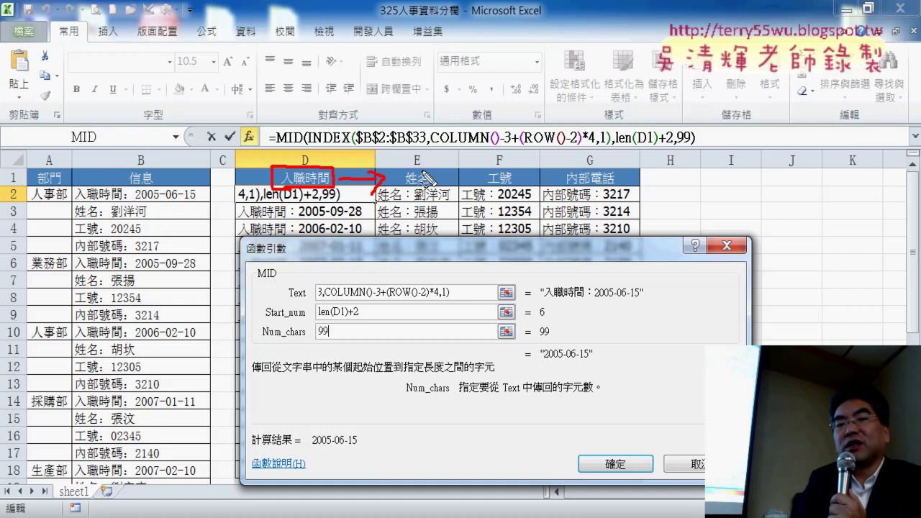
left_click_drag(423, 153, 421, 169)
left_click_drag(509, 169, 499, 150)
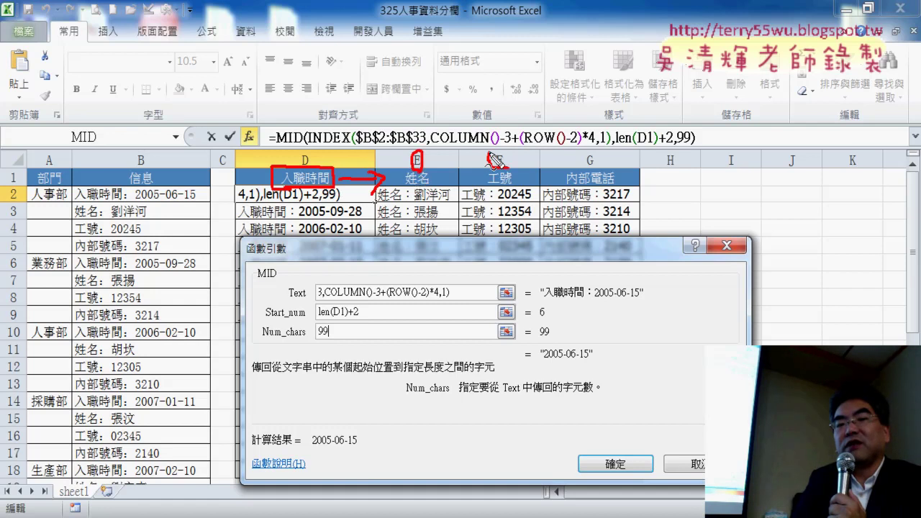
mouse_move(584, 173)
left_mouse_down()
mouse_move(590, 142)
mouse_move(602, 173)
left_mouse_up()
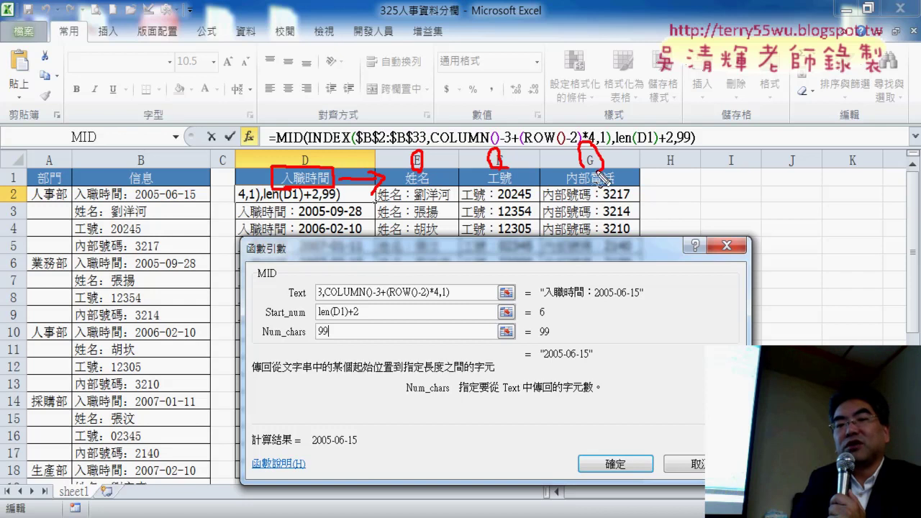
Mark D1 and len(D1) in the Start_num formula, then clear all annotation ink.
left_click(333, 317)
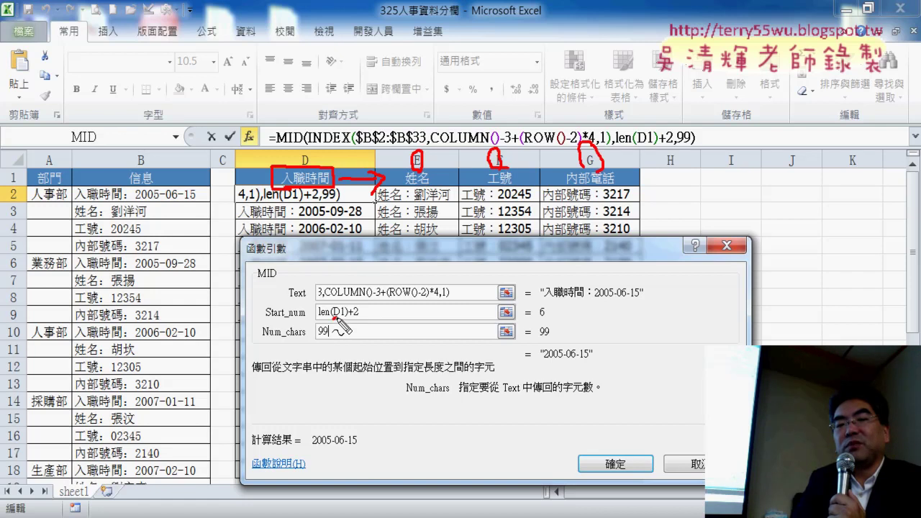
left_click_drag(335, 316, 346, 318)
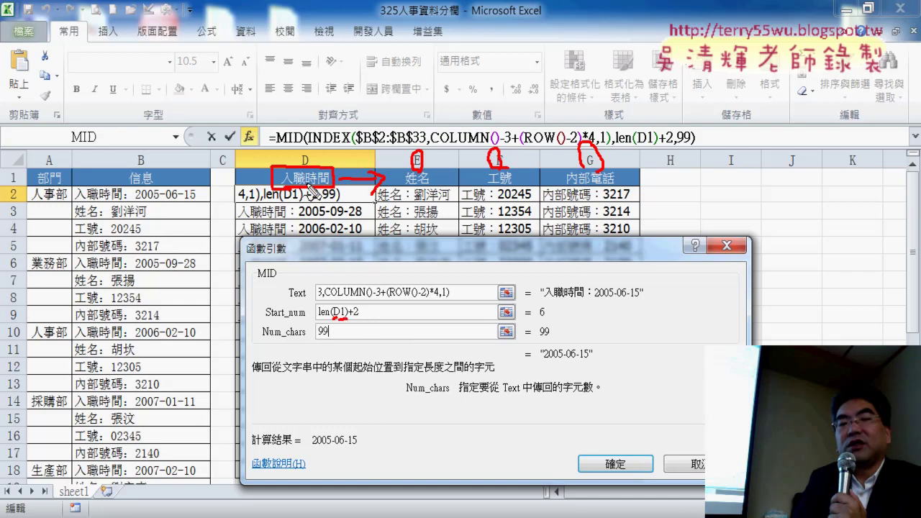
left_click_drag(16, 189, 19, 186)
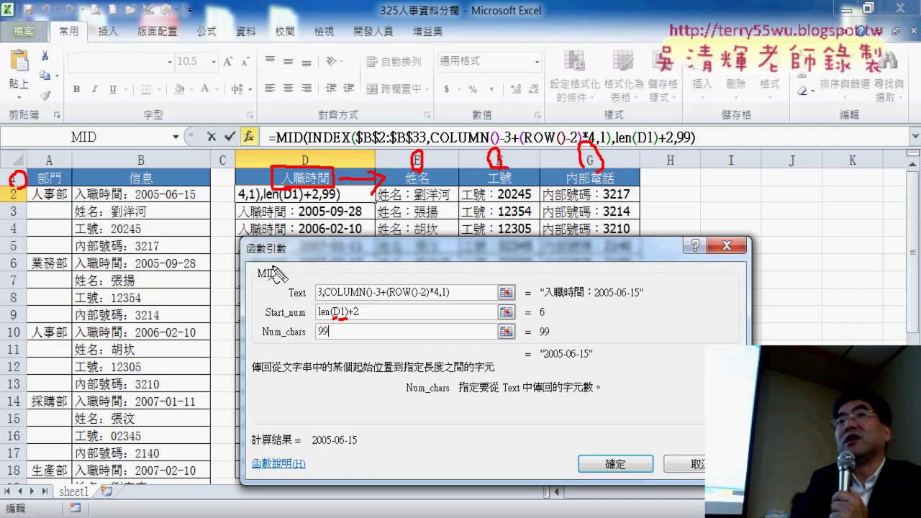
mouse_move(337, 213)
left_mouse_down()
mouse_move(310, 192)
mouse_move(327, 214)
left_mouse_up()
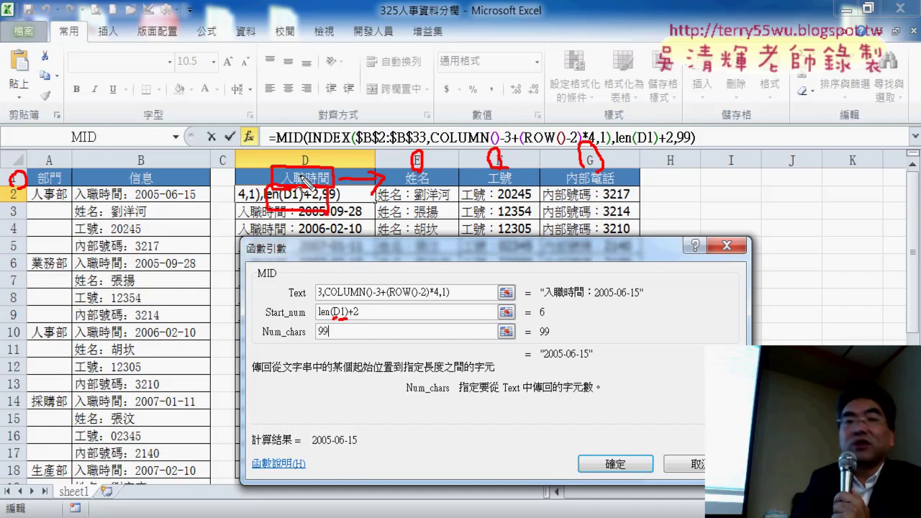
key("Escape")
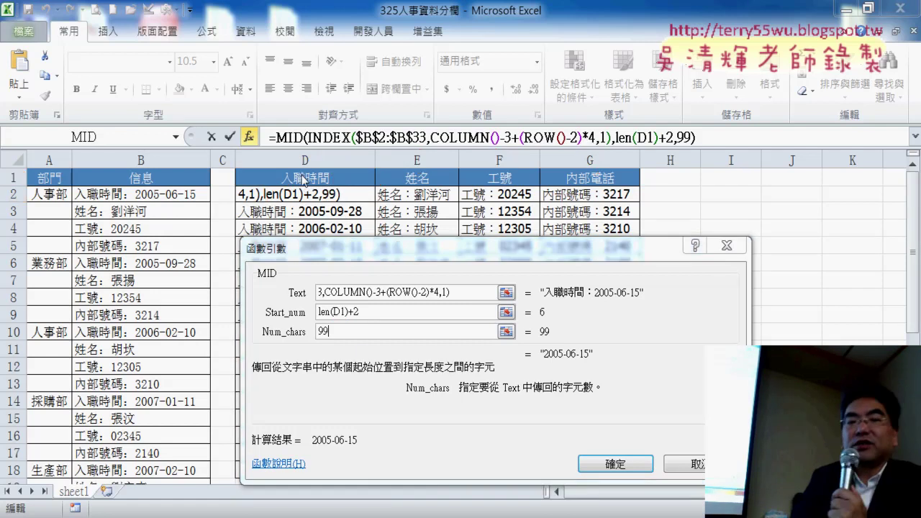
Change Start_num to len(D$1)+2 and commit the MID formula in D2.
left_click(341, 312)
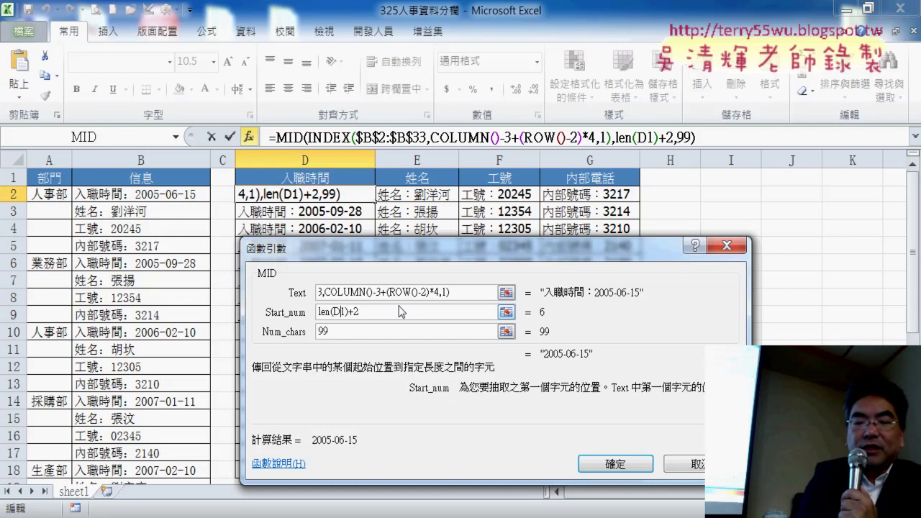
type("$")
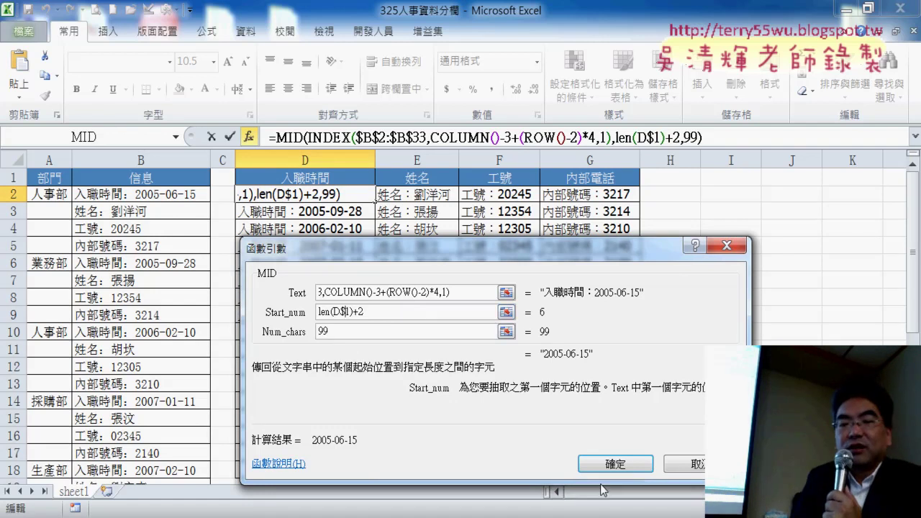
left_click(610, 463)
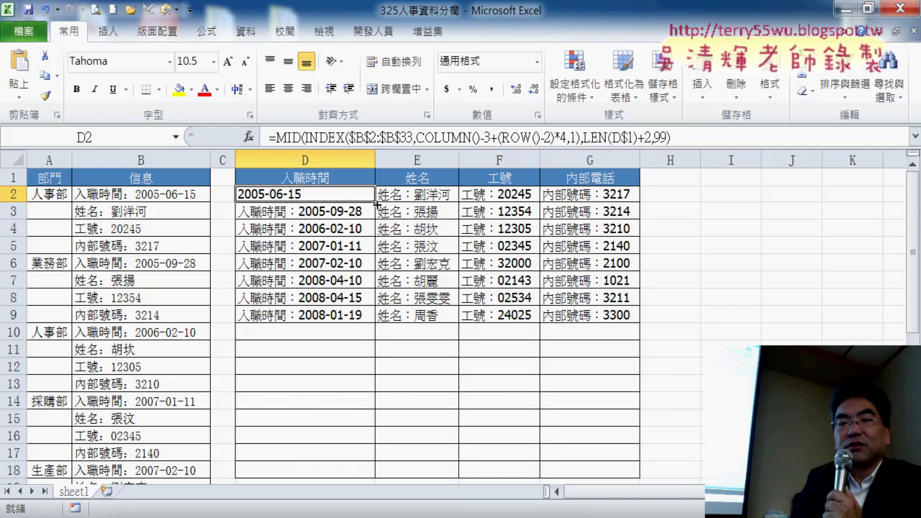
Fill D2's MID formula through D2:G9, then undo back to the INDEX formula.
mouse_move(376, 204)
left_mouse_down()
mouse_move(639, 204)
mouse_move(640, 322)
left_mouse_up()
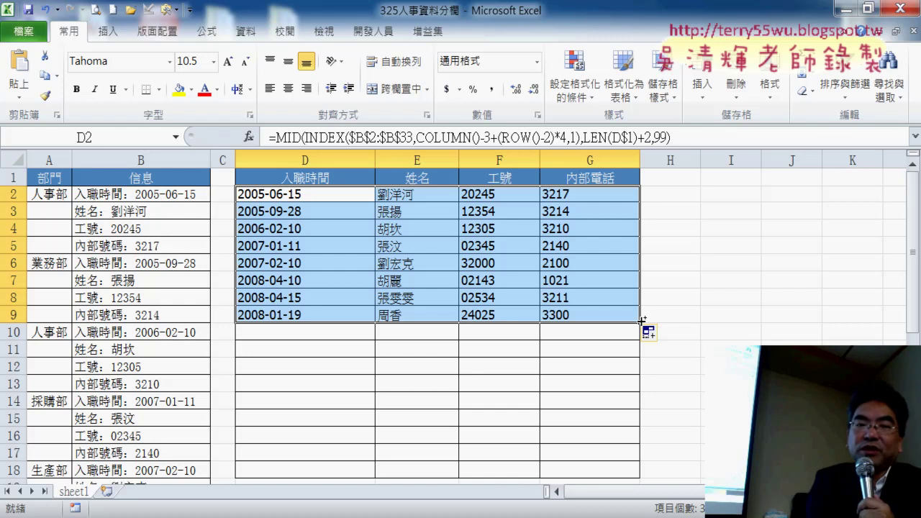
key("ctrl+z")
key("ctrl+z")
key("ctrl+z")
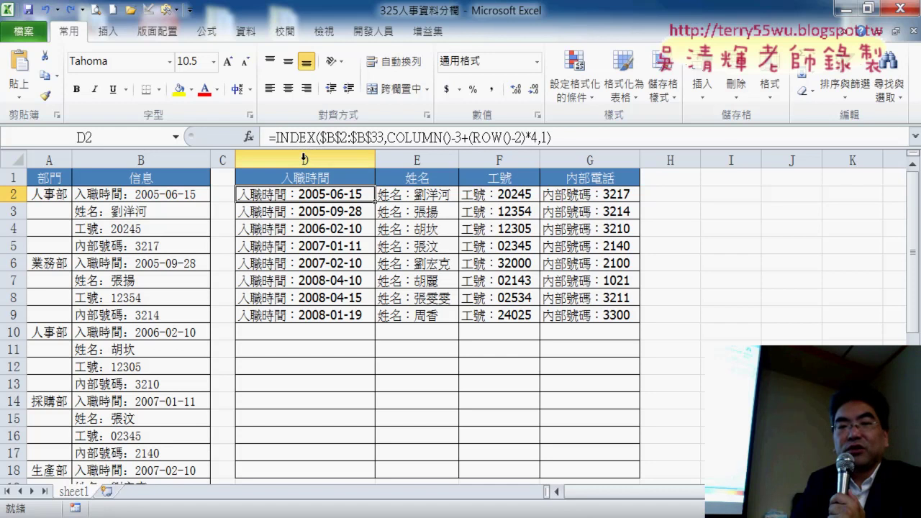
Cut the INDEX part of D2's formula, leaving only the equals sign.
left_click(272, 137)
key("Right")
key("shift+End")
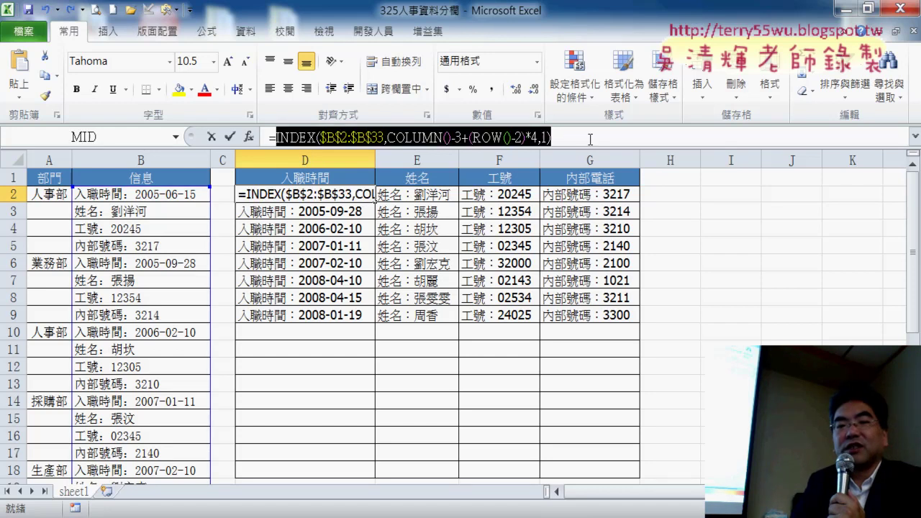
right_click(594, 136)
left_click(616, 91)
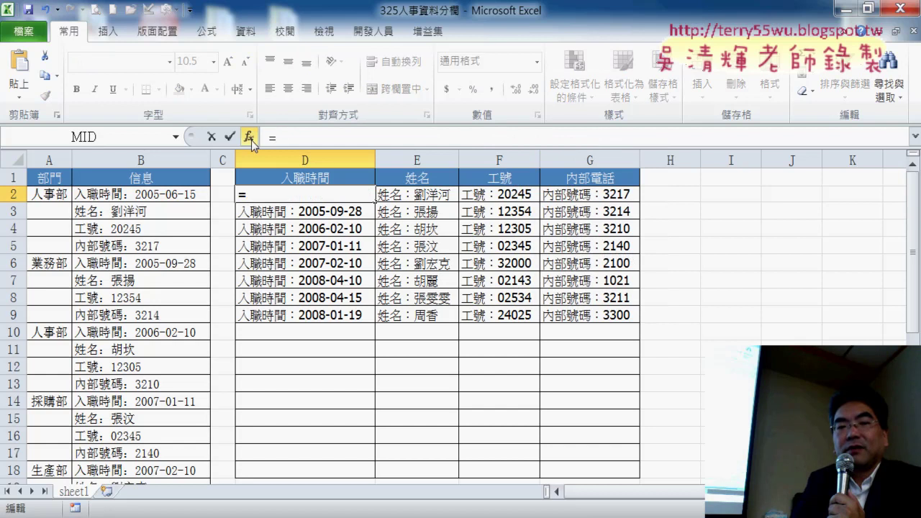
Insert the REPLACE function into D2 and move its arguments dialog aside.
left_click(249, 137)
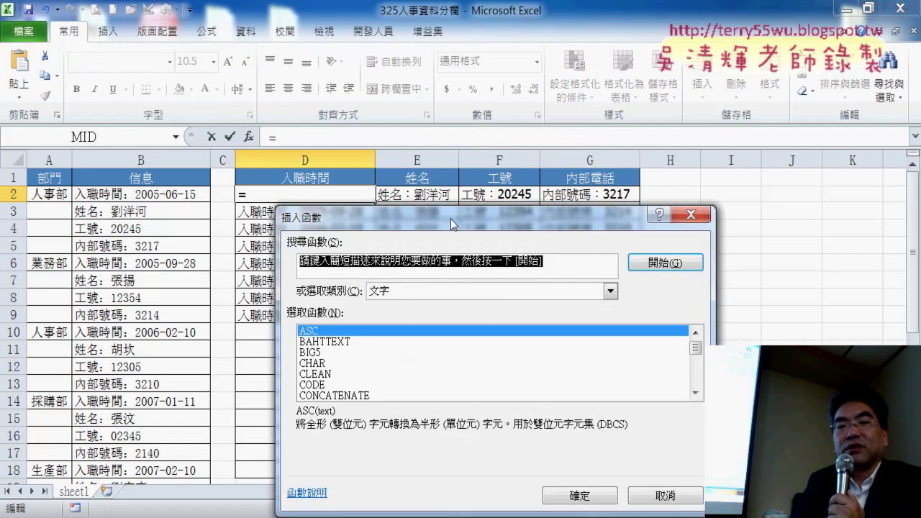
left_click_drag(450, 218, 512, 76)
left_click_drag(758, 207, 757, 225)
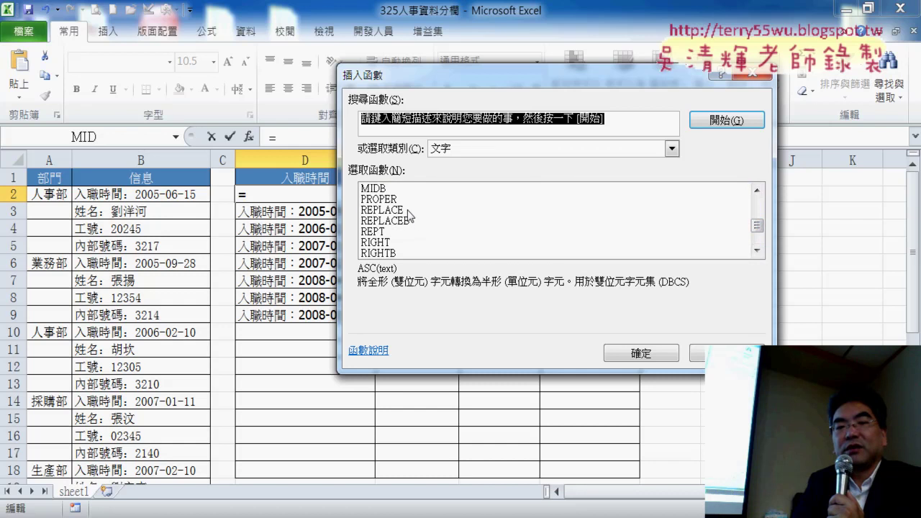
left_click(409, 211)
left_click(646, 356)
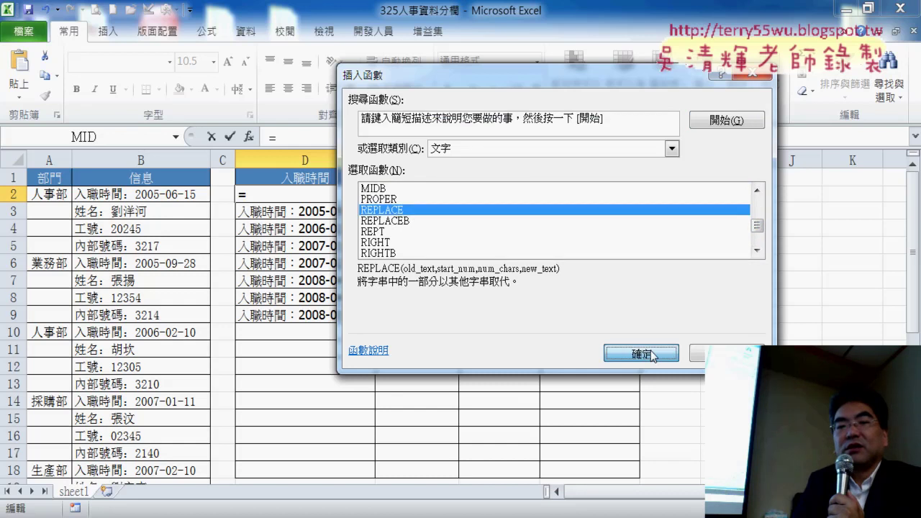
left_click_drag(558, 108, 654, 113)
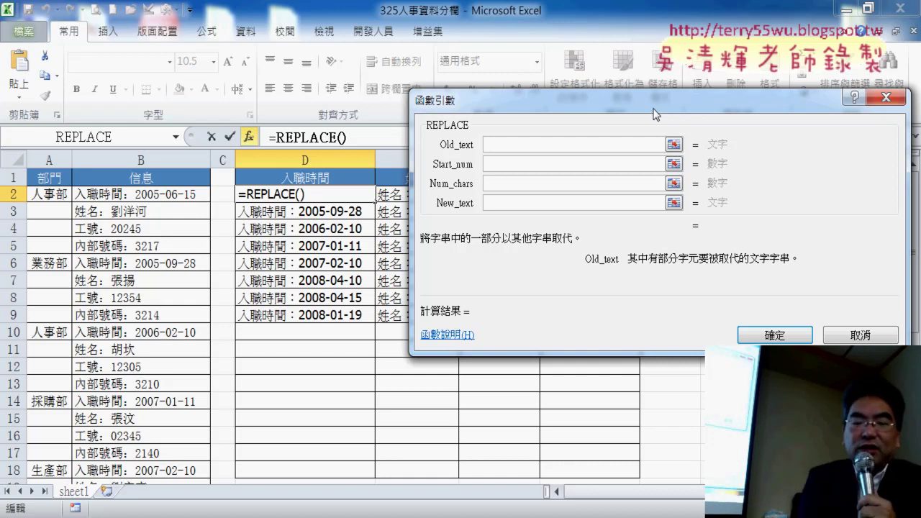
Paste the INDEX formula as REPLACE's Old_text and set Start_num to 1.
key("ctrl+v")
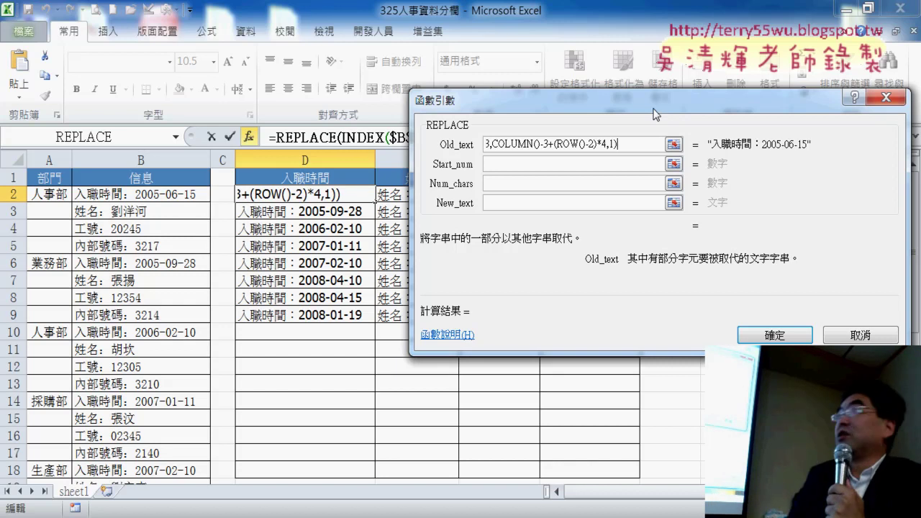
left_click(508, 167)
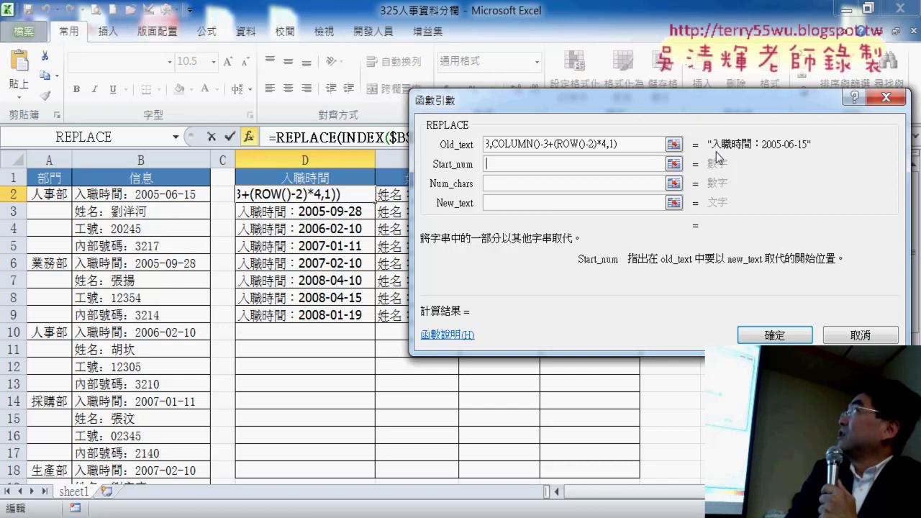
type("1")
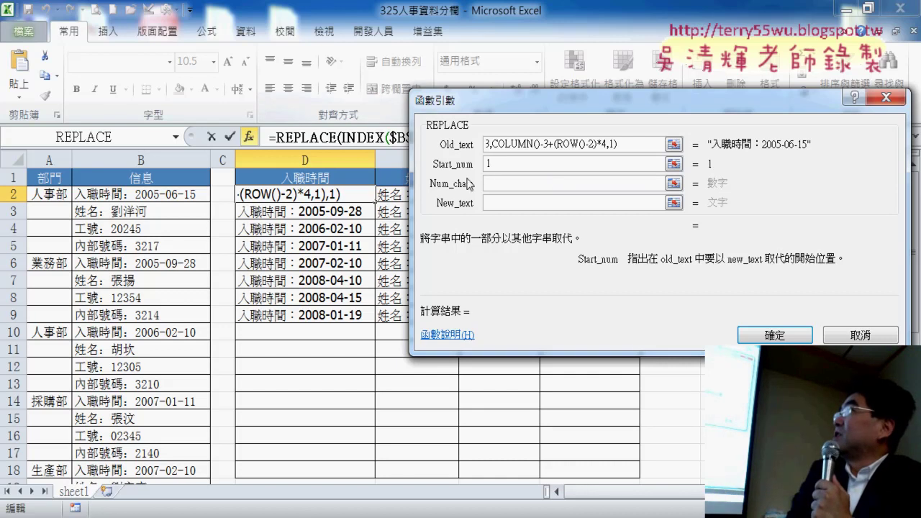
left_click(501, 186)
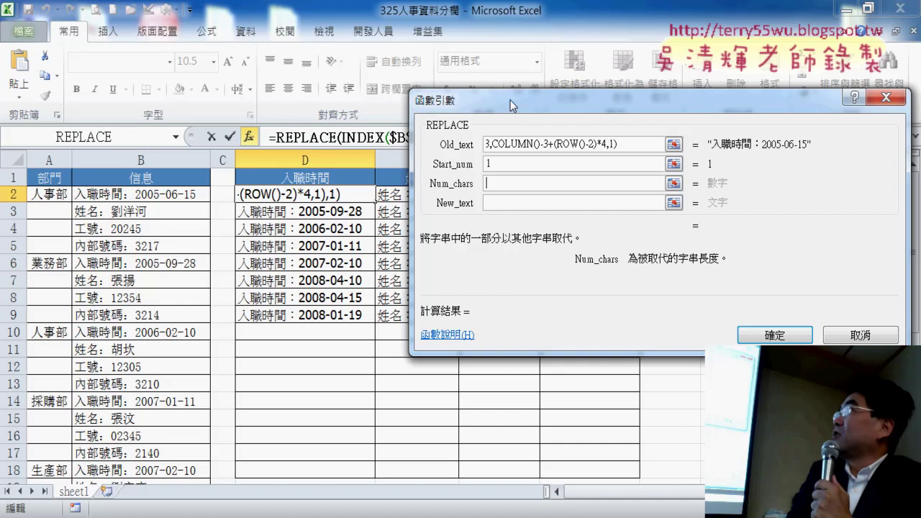
mouse_move(510, 105)
left_mouse_down()
mouse_move(474, 210)
mouse_move(449, 216)
left_mouse_up()
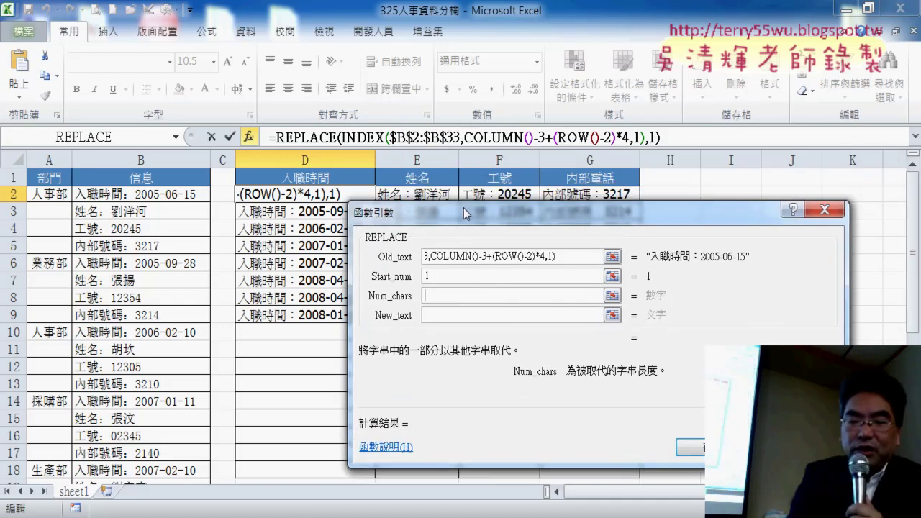
Give REPLACE Num_chars len(D1)+1 and an empty "" New_text, previewing 2005-06-15.
type("len")
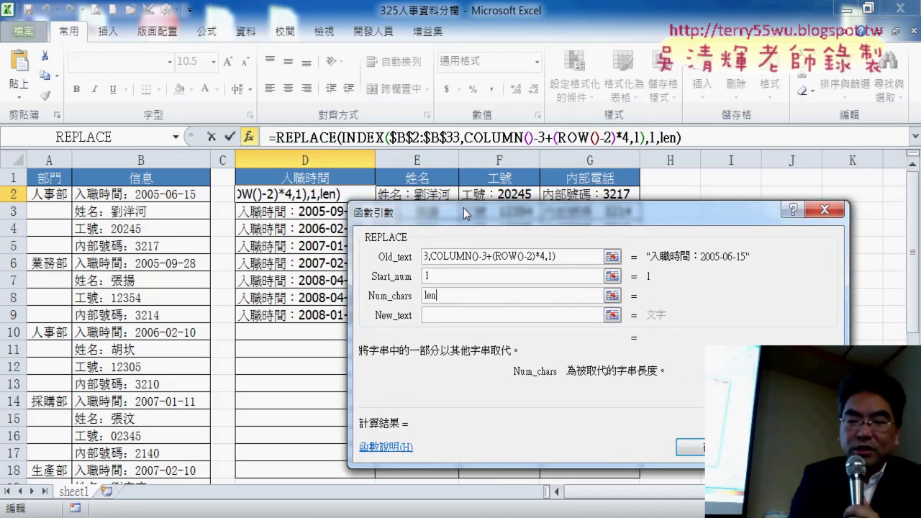
type("(")
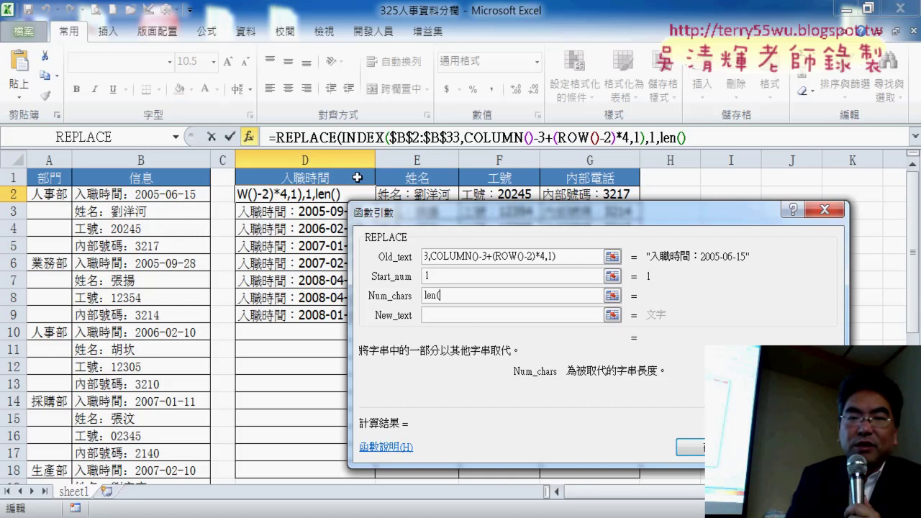
left_click(359, 177)
type(")")
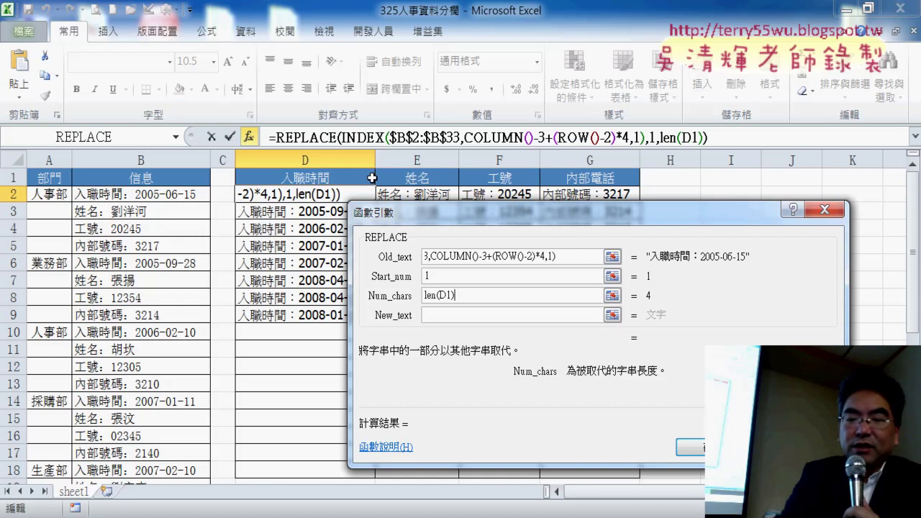
type("+")
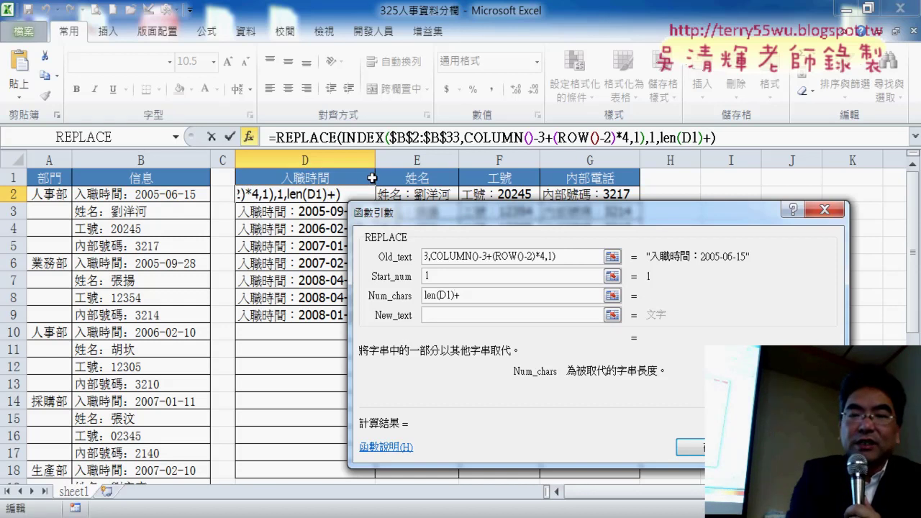
type("1")
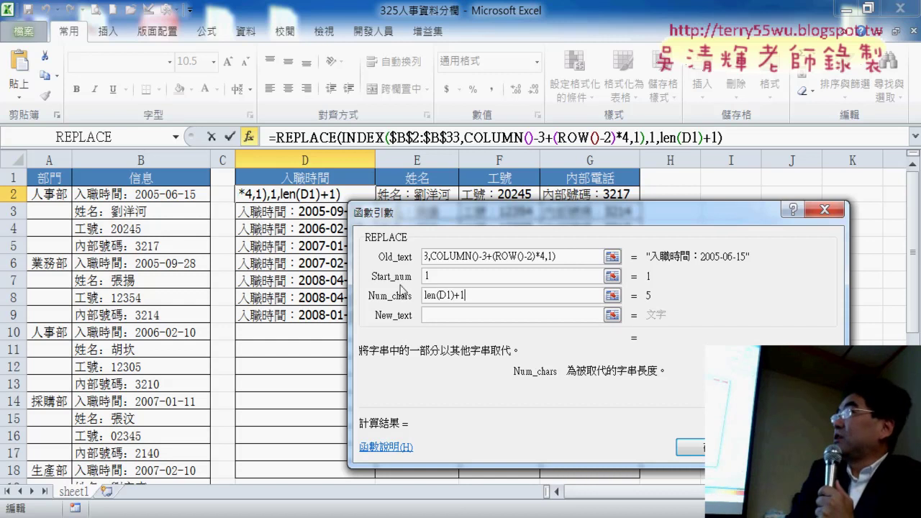
left_click(436, 315)
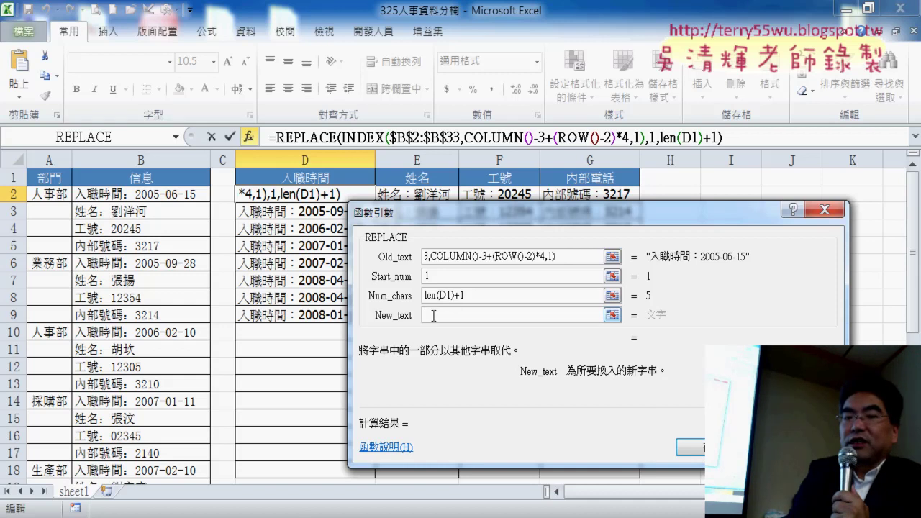
type("\"\"")
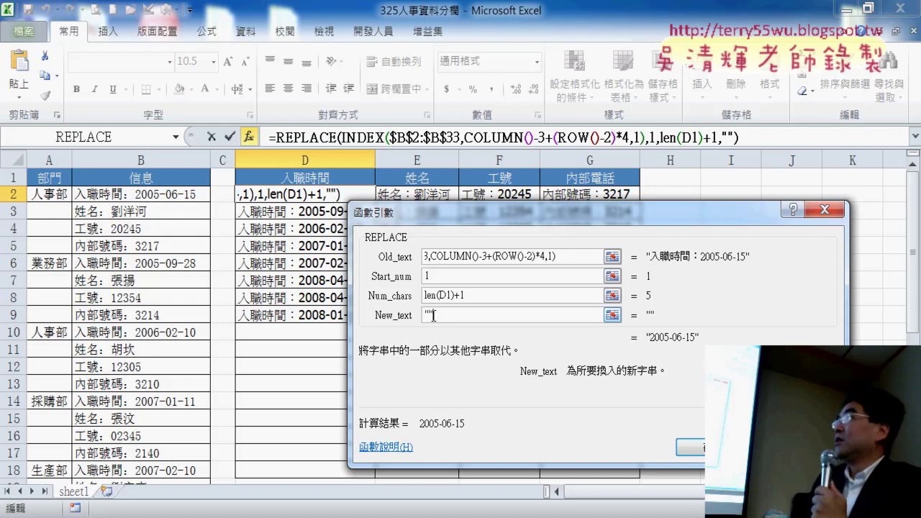
left_click_drag(433, 315, 396, 310)
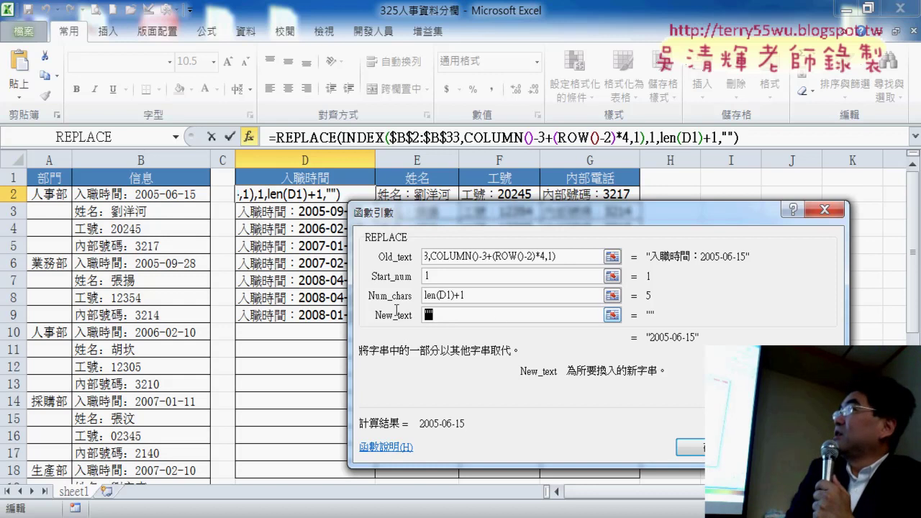